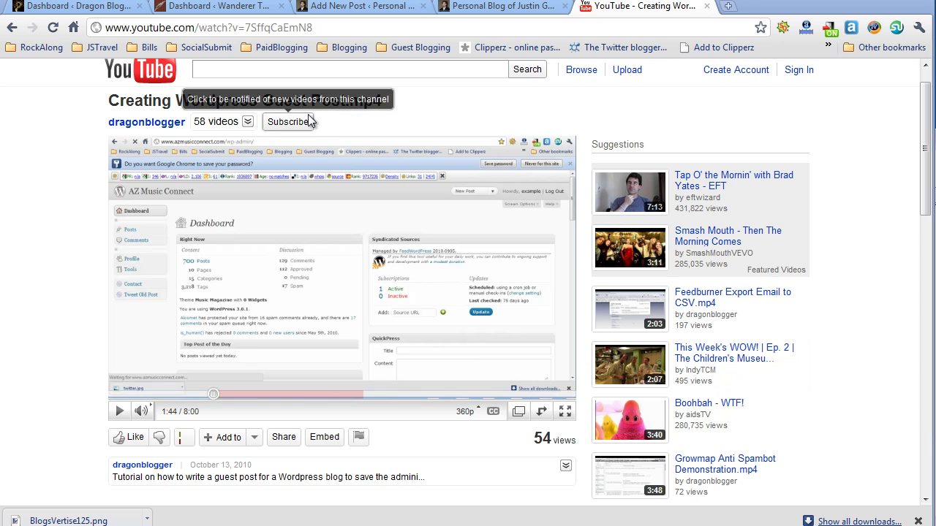
Bring up the YouTube video's embed code options.
click(327, 438)
scroll(898, 300, down, 1)
drag(919, 203, 920, 277)
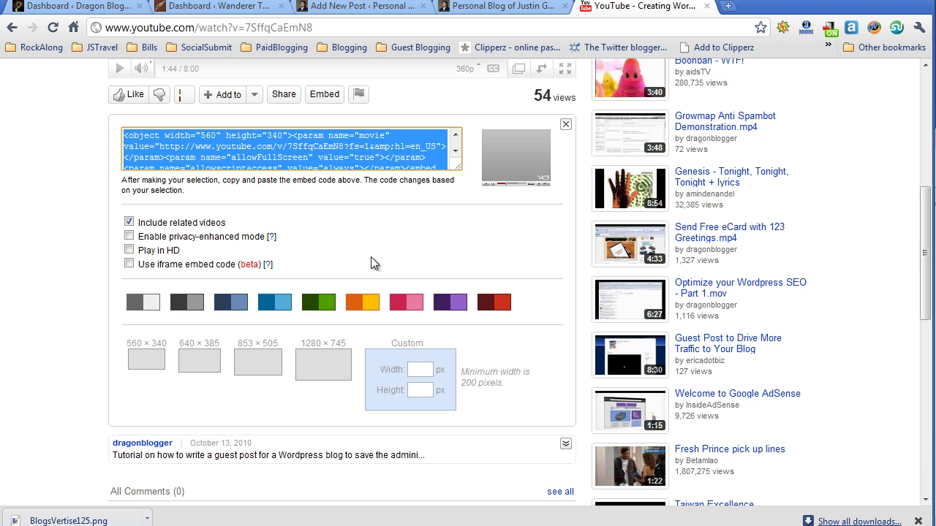
Set the embedded player to 1280 × 745 with the dark grey colour scheme.
click(187, 309)
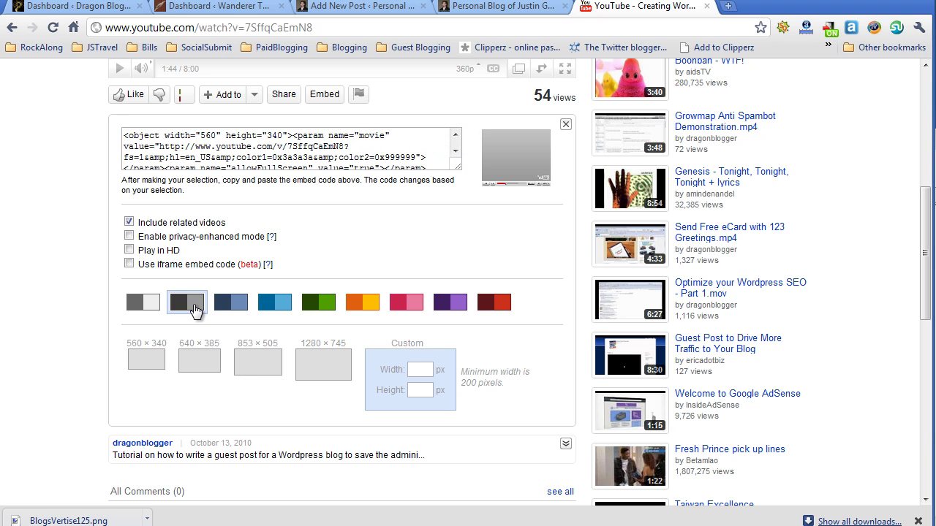
click(235, 311)
click(266, 312)
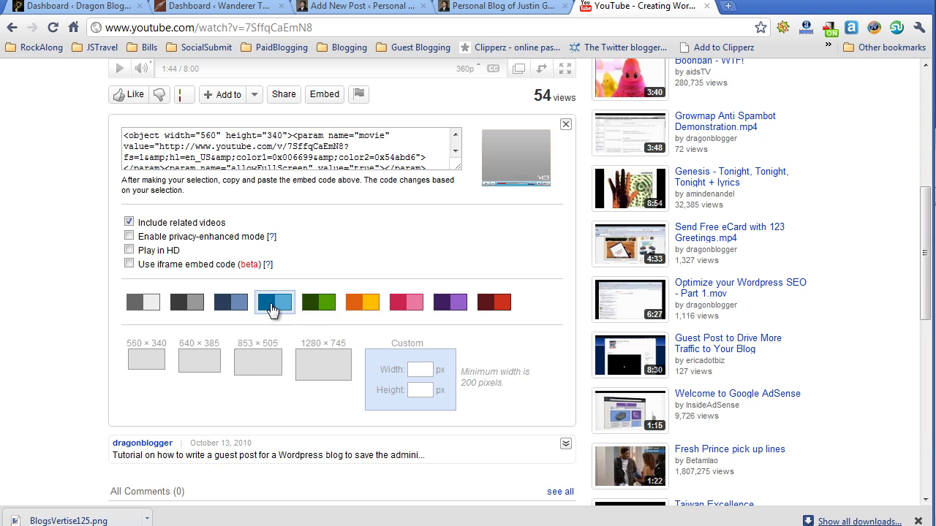
click(324, 364)
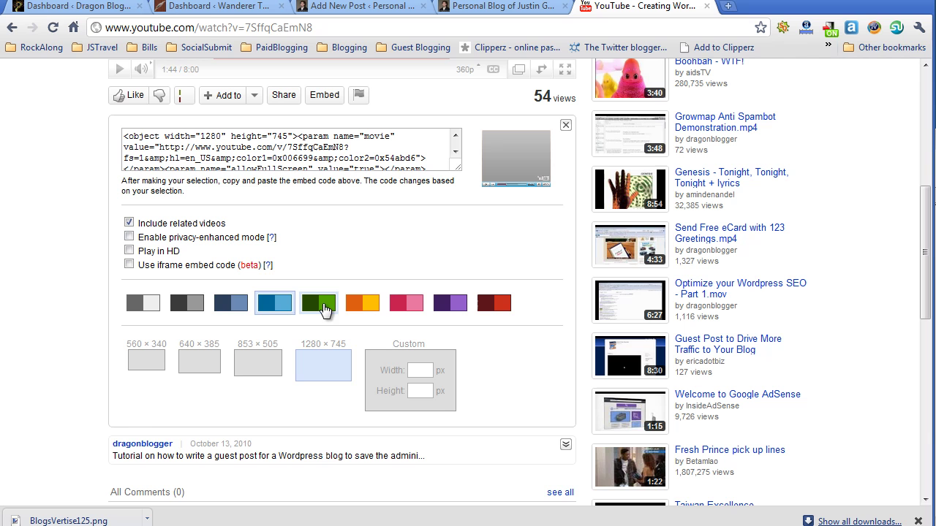
click(189, 311)
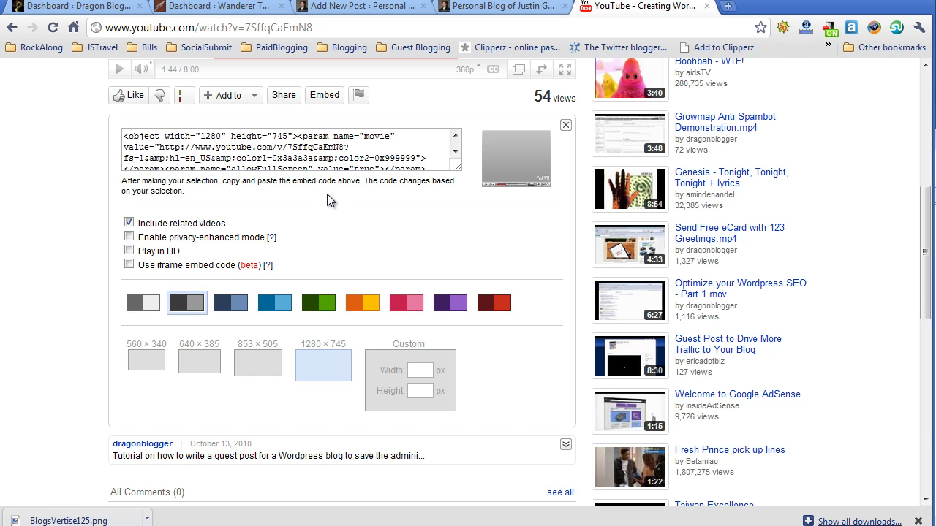
click(129, 251)
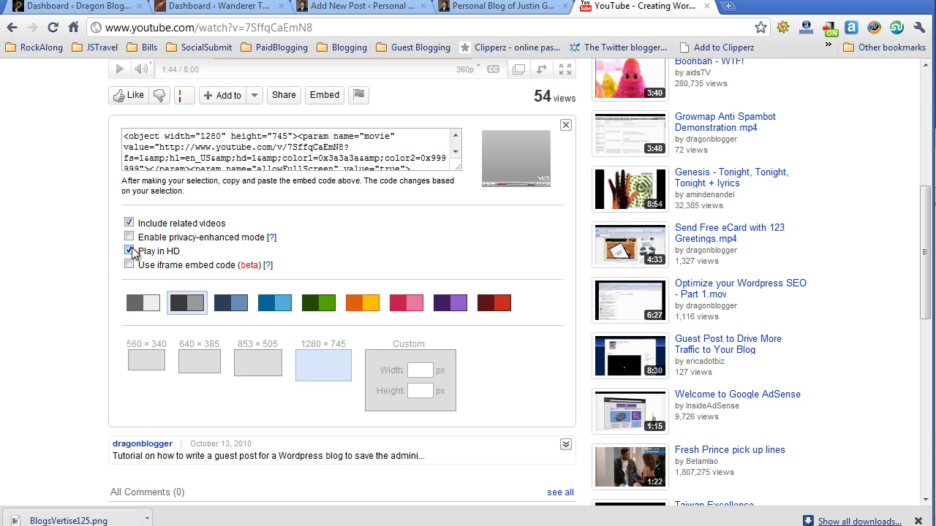
click(129, 251)
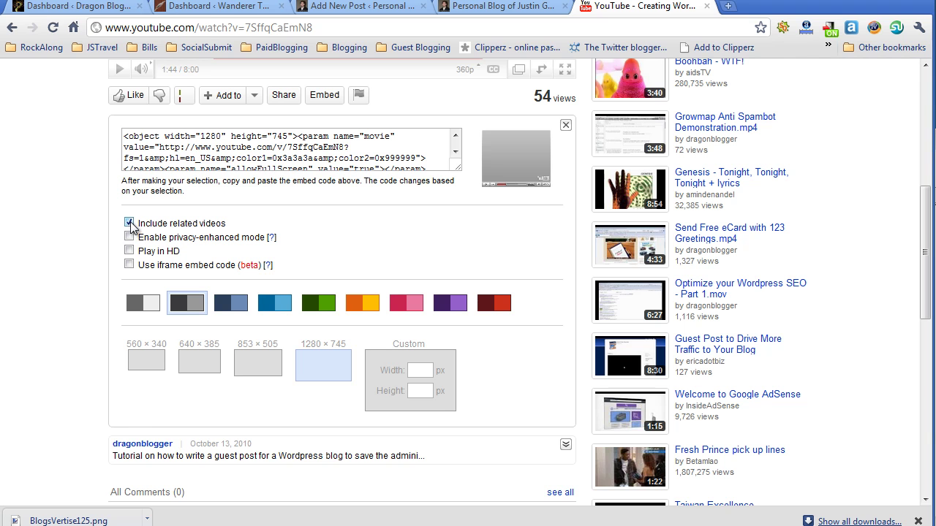
click(130, 223)
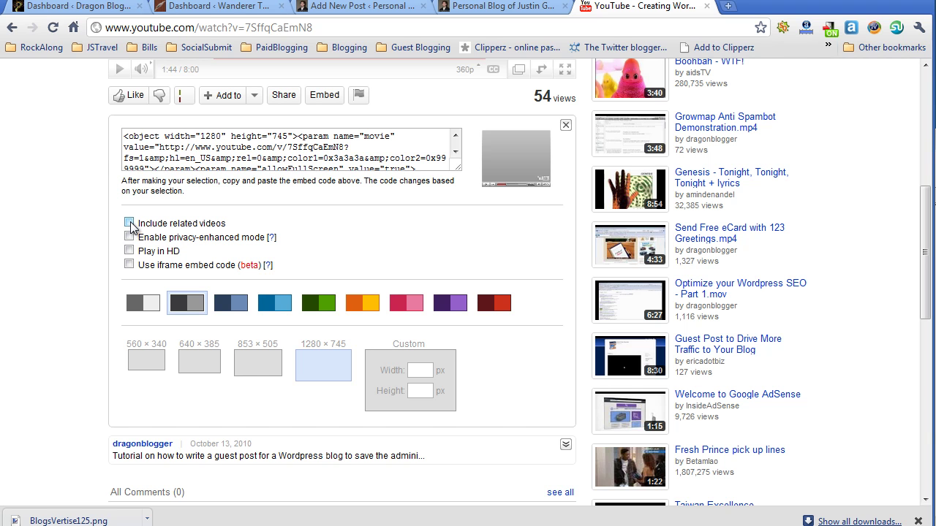
click(129, 223)
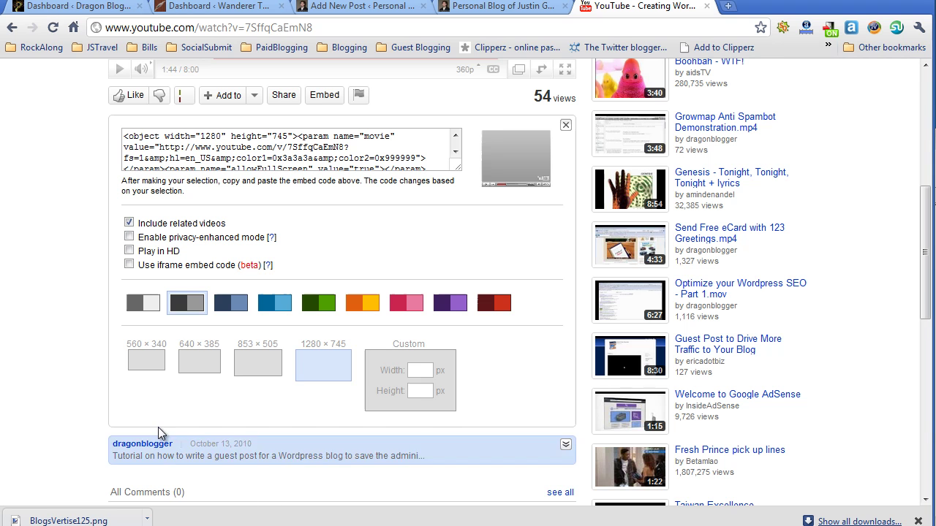
Give the embed a custom 458 width (458 × 283) and select the whole embed code.
click(146, 361)
click(424, 372)
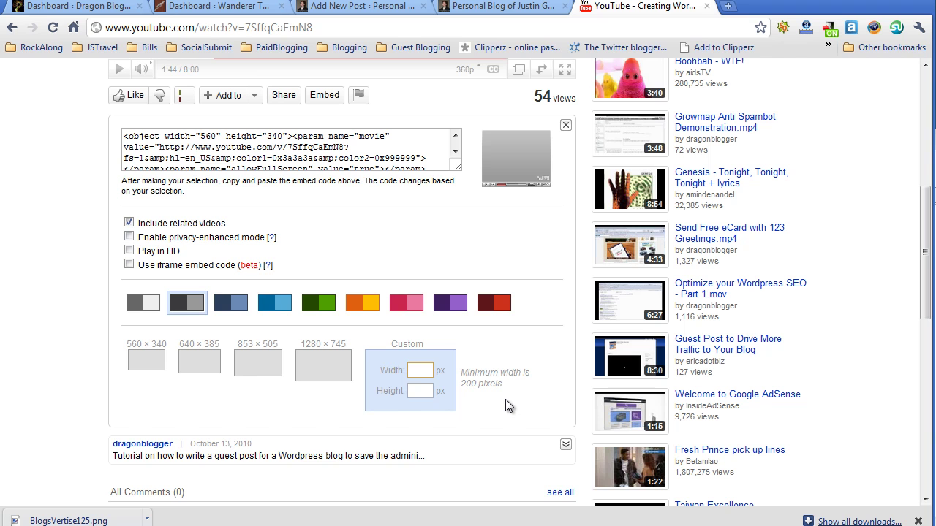
text(458)
key(Tab)
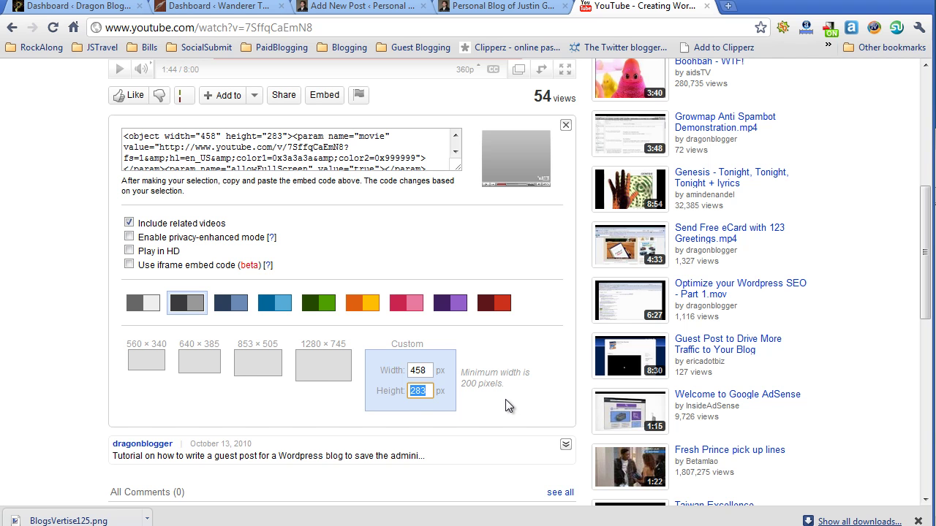
double_click(418, 371)
text(458)
key(Tab)
click(217, 136)
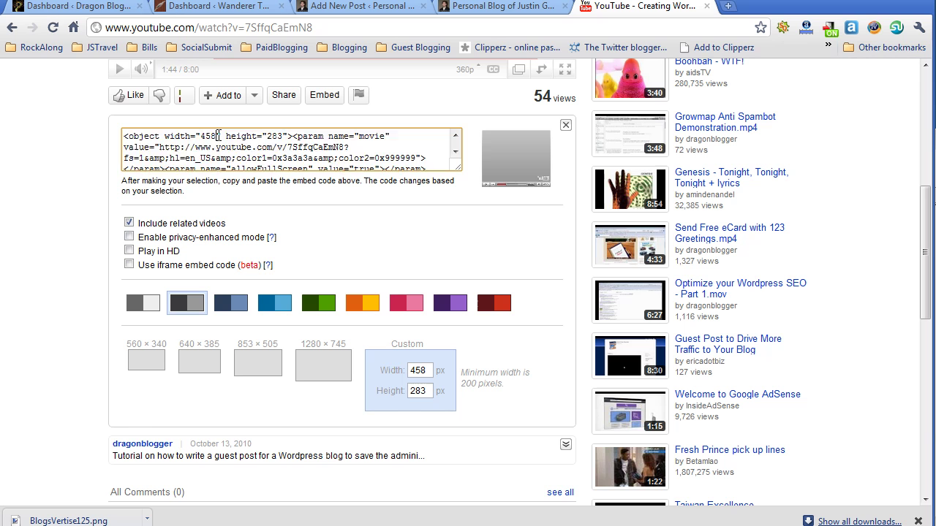
click(233, 141)
key(ctrl+c)
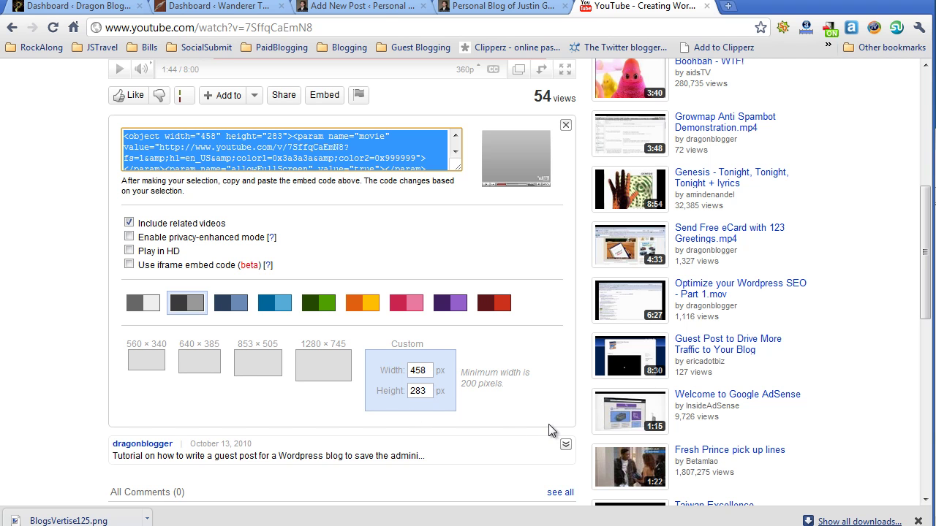
Paste the embed code into the draft post's HTML editor and preview it on the blog.
click(364, 7)
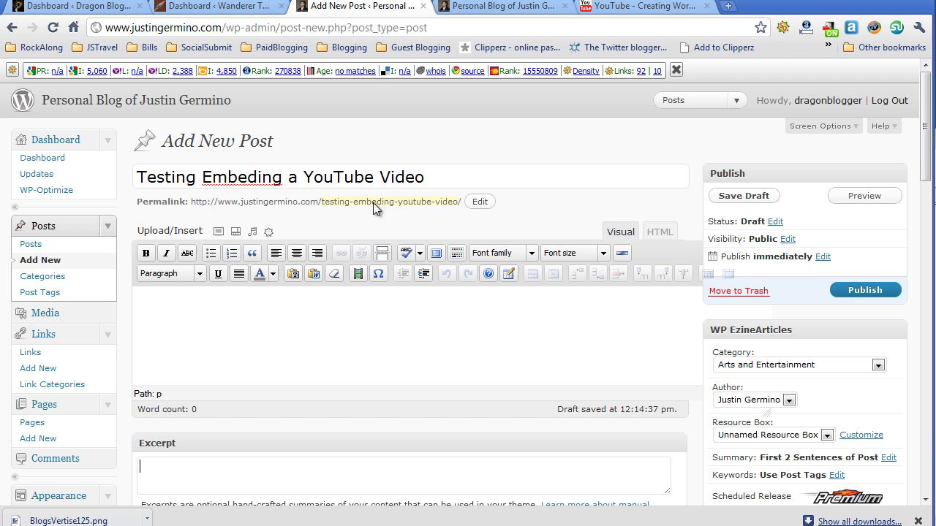
click(662, 235)
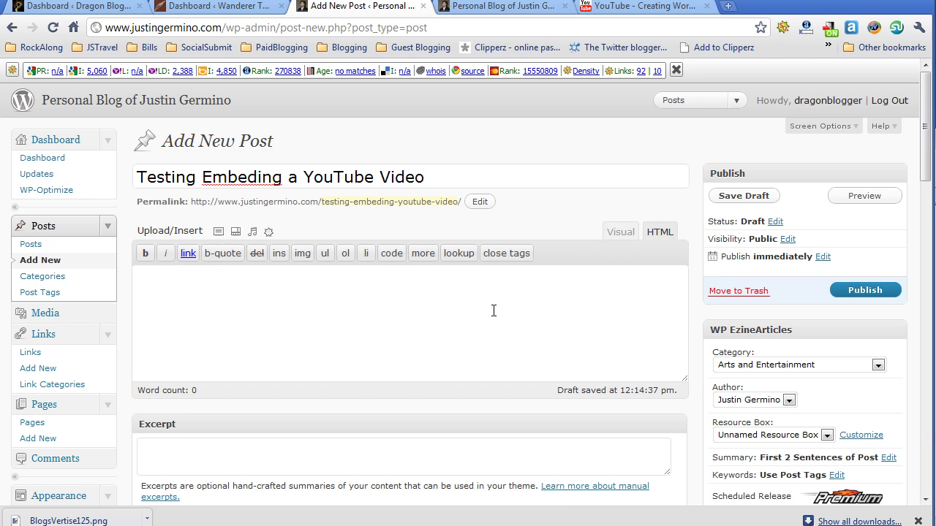
click(628, 234)
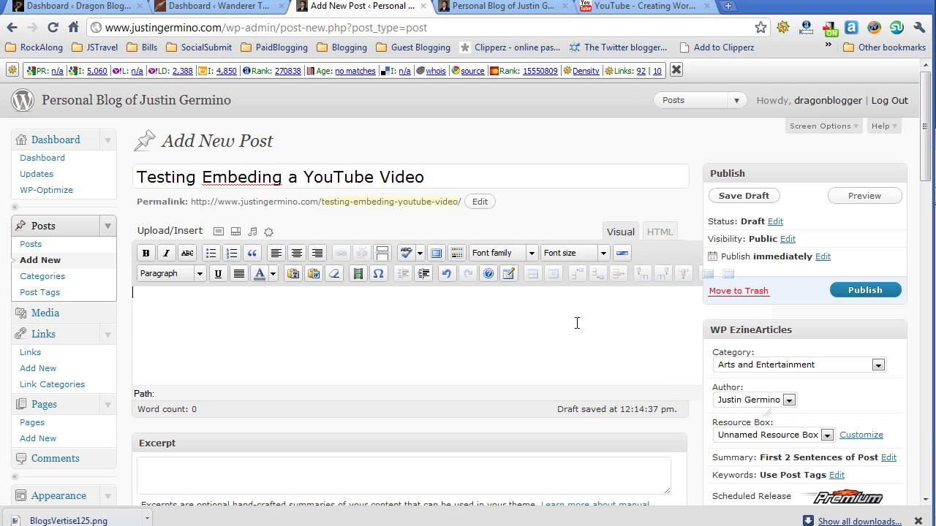
click(662, 234)
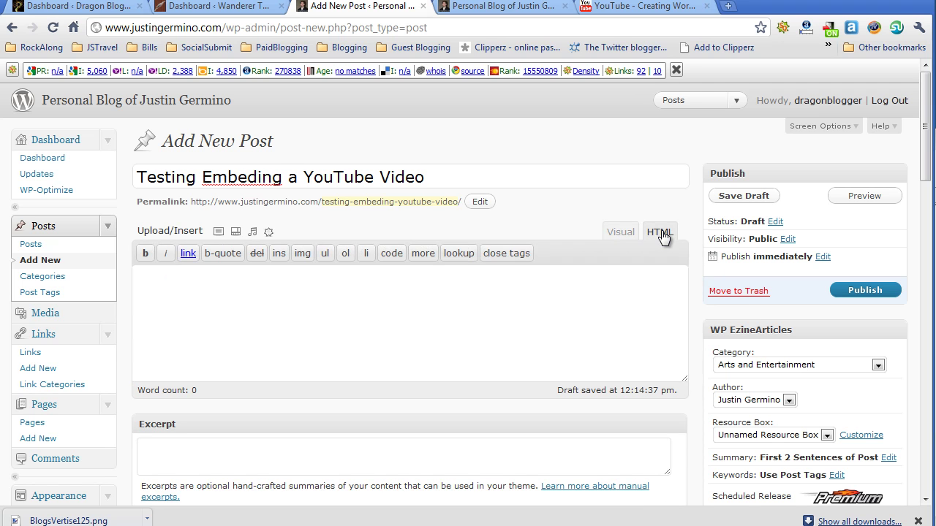
key(ctrl+v)
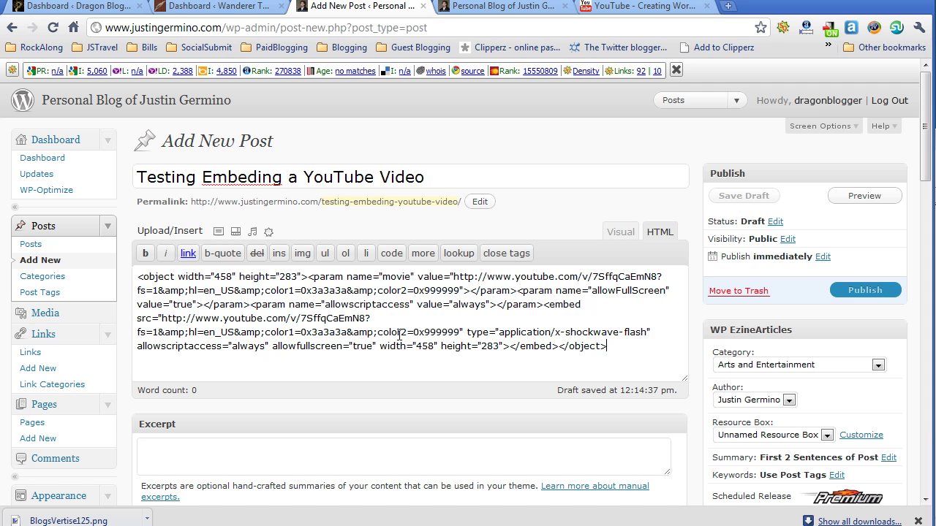
click(865, 196)
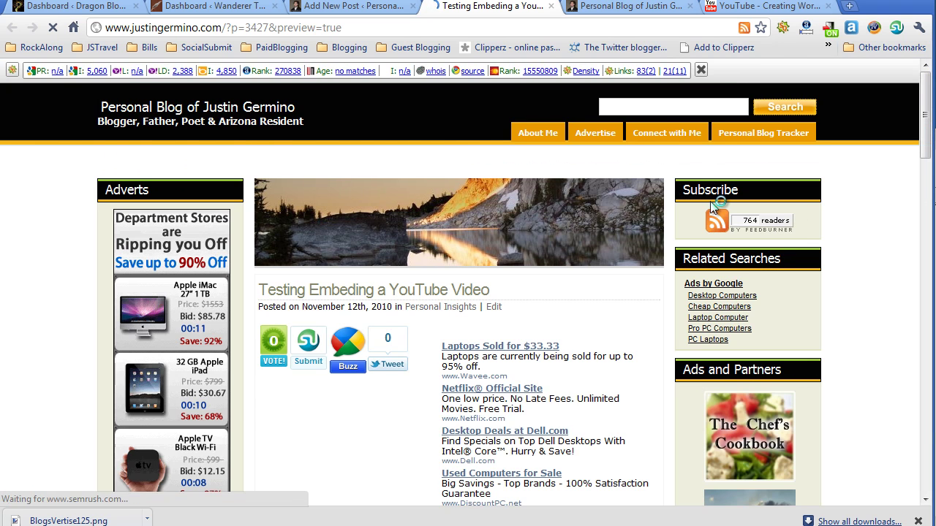
scroll(692, 259, down, 3)
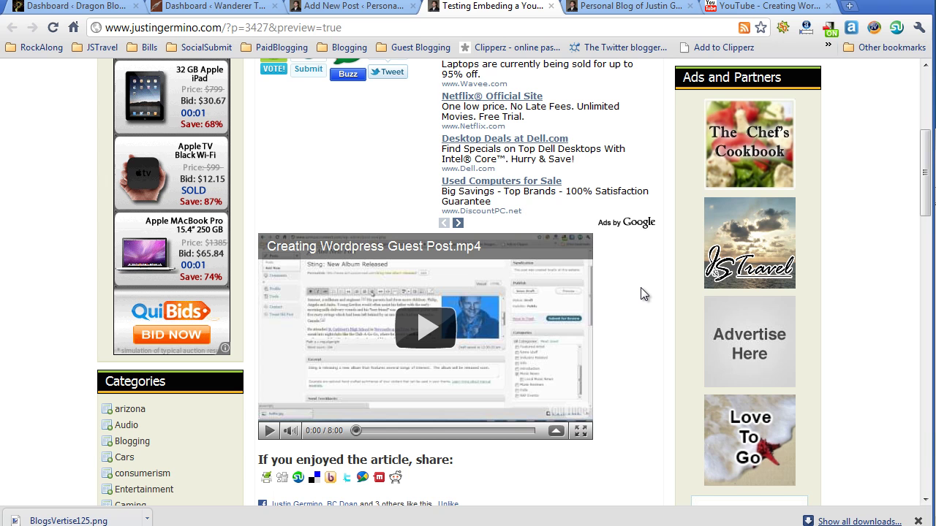
Change the custom embed width from 458 to 550 (550 × 334) and select the updated code.
click(739, 11)
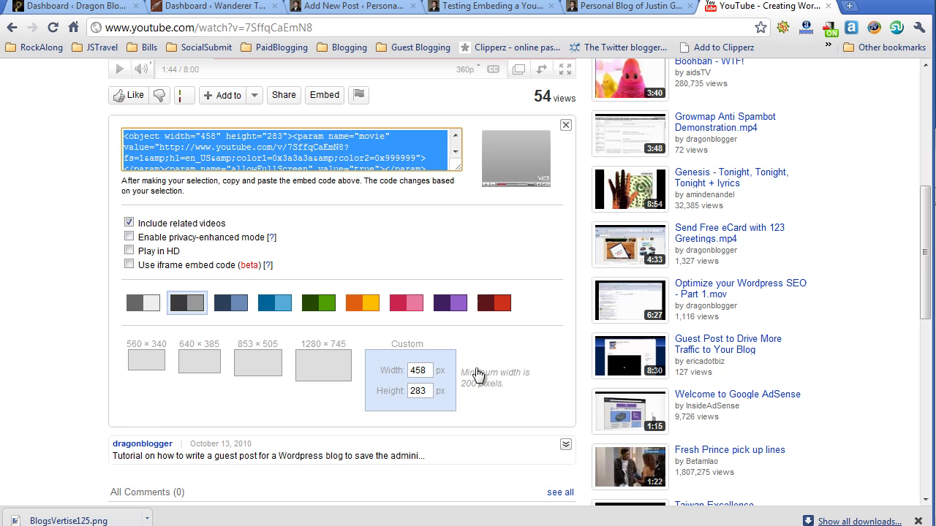
double_click(417, 371)
text(550)
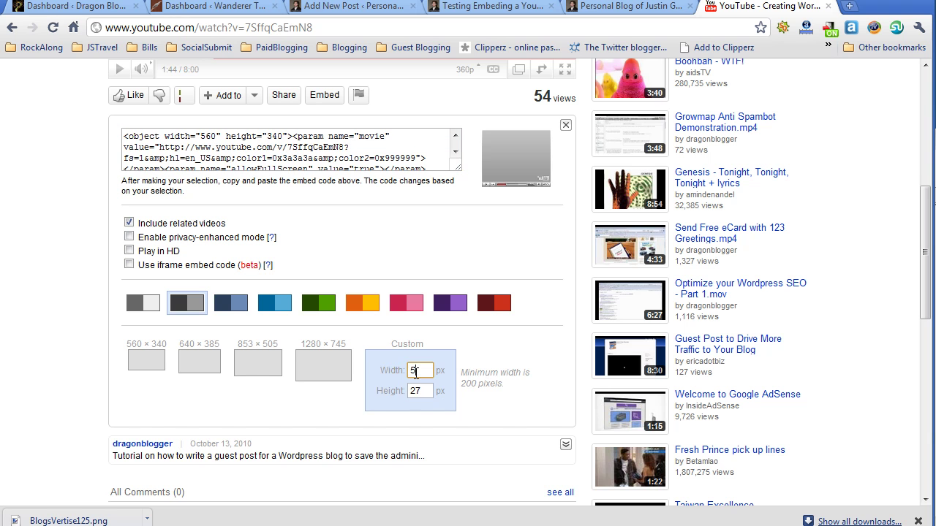
click(293, 169)
key(ctrl+c)
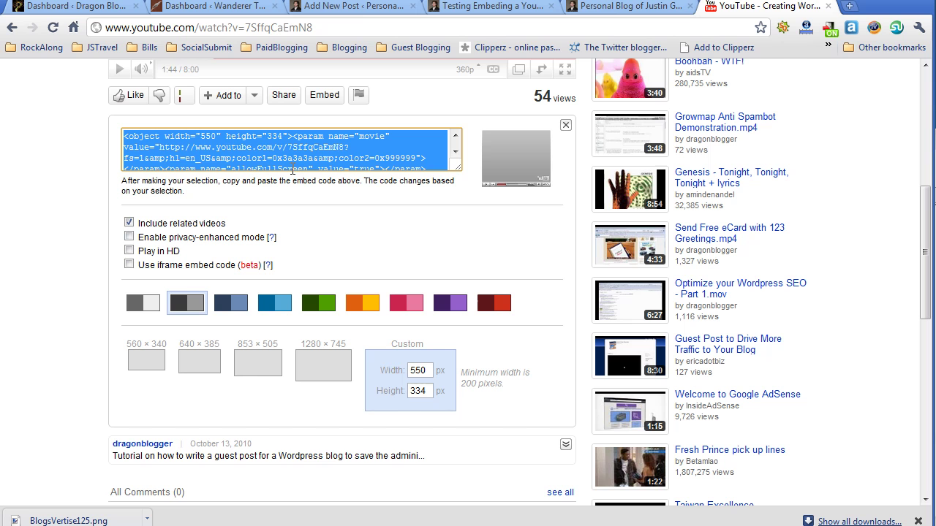
click(352, 6)
Replace the post's HTML body with the 550 × 334 embed code and preview the player.
key(ctrl+a)
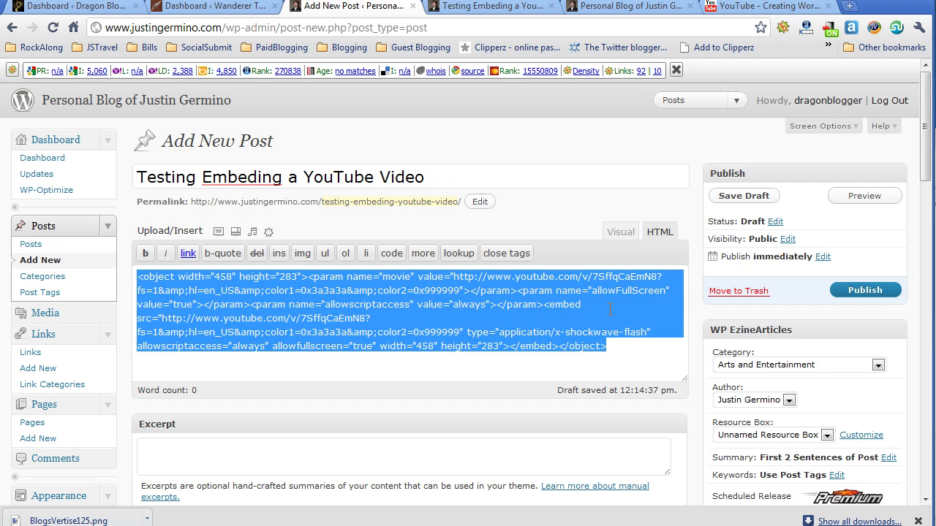
key(ctrl+v)
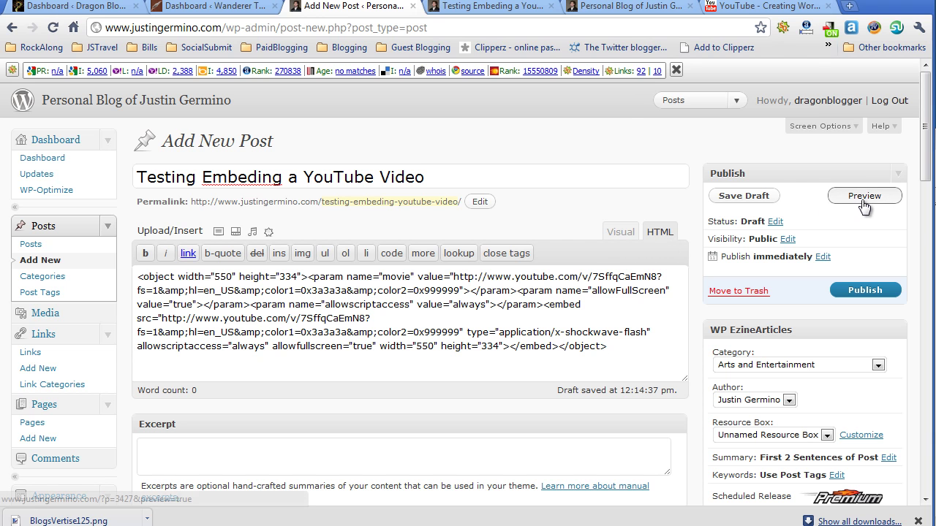
click(864, 197)
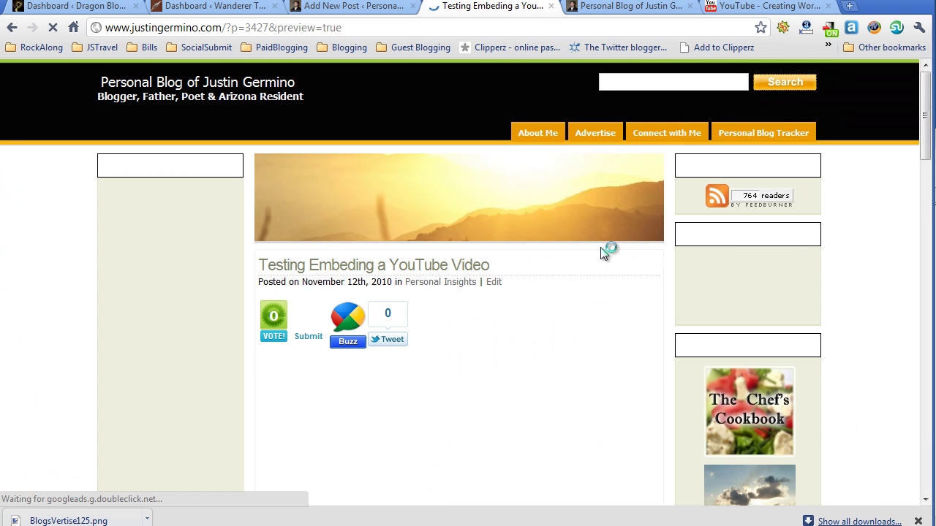
scroll(622, 292, down, 3)
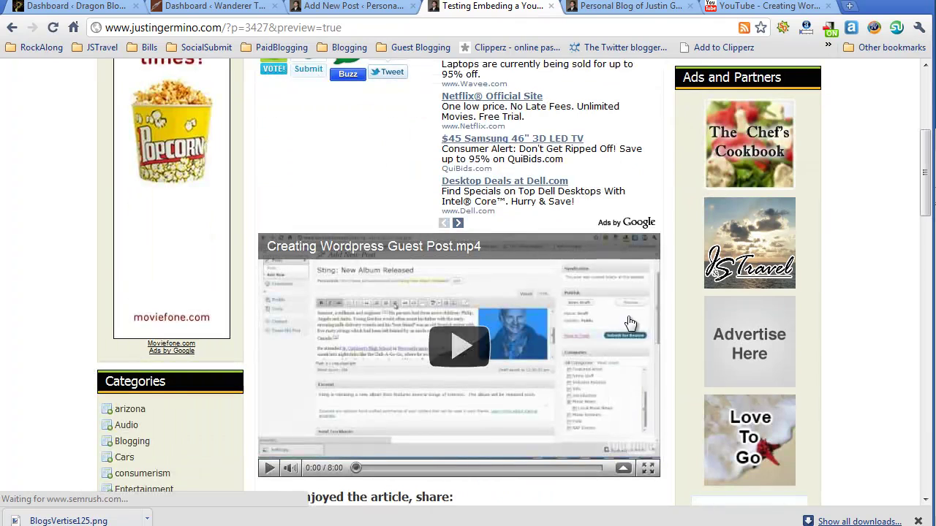
scroll(574, 424, down, 3)
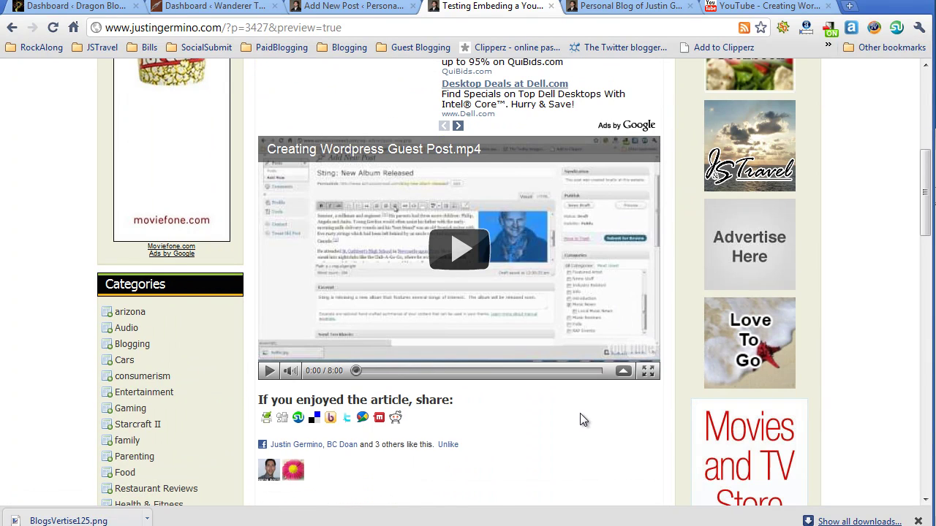
scroll(580, 413, up, 1)
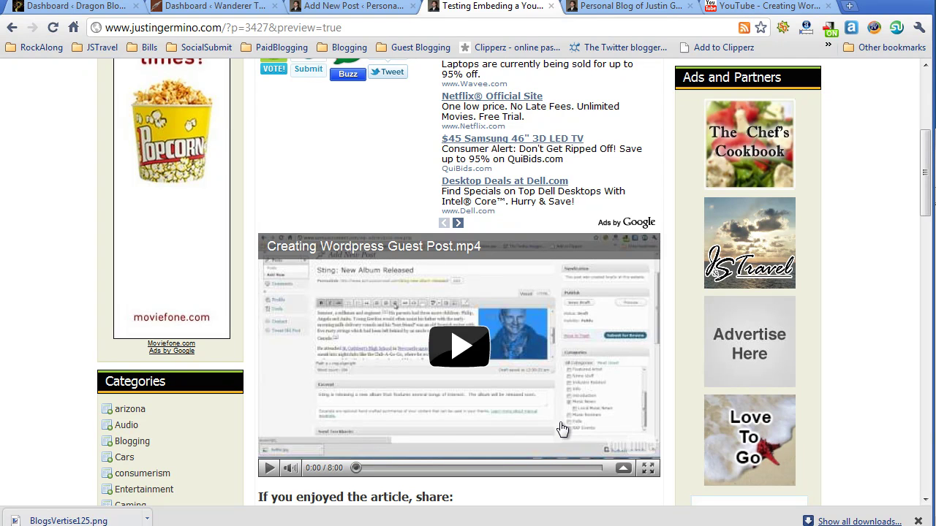
click(355, 6)
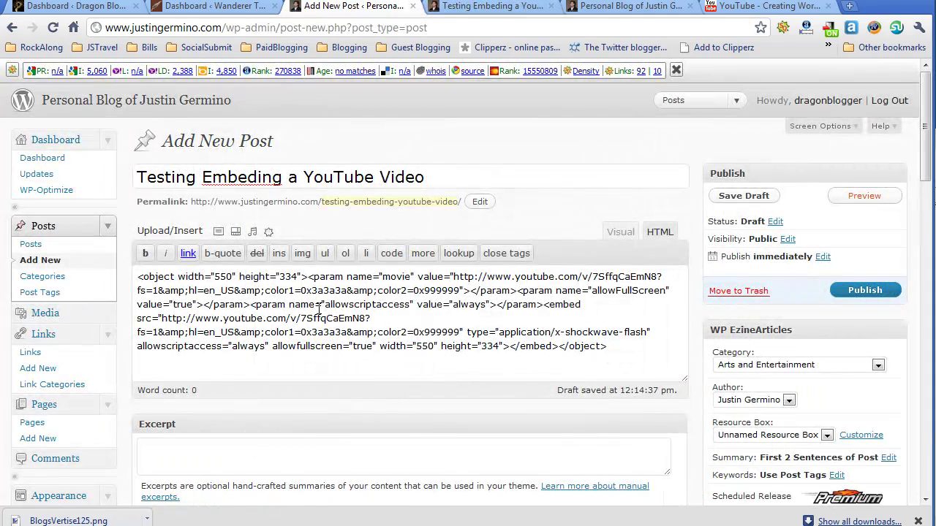
Correct 'Embeding' to 'Embedding' in the post title using the spelling suggestion.
click(300, 347)
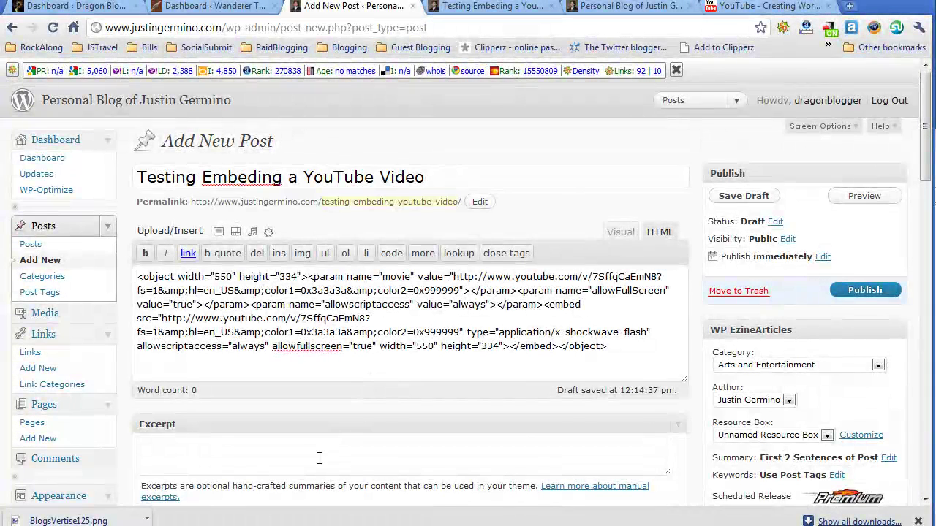
scroll(747, 283, down, 3)
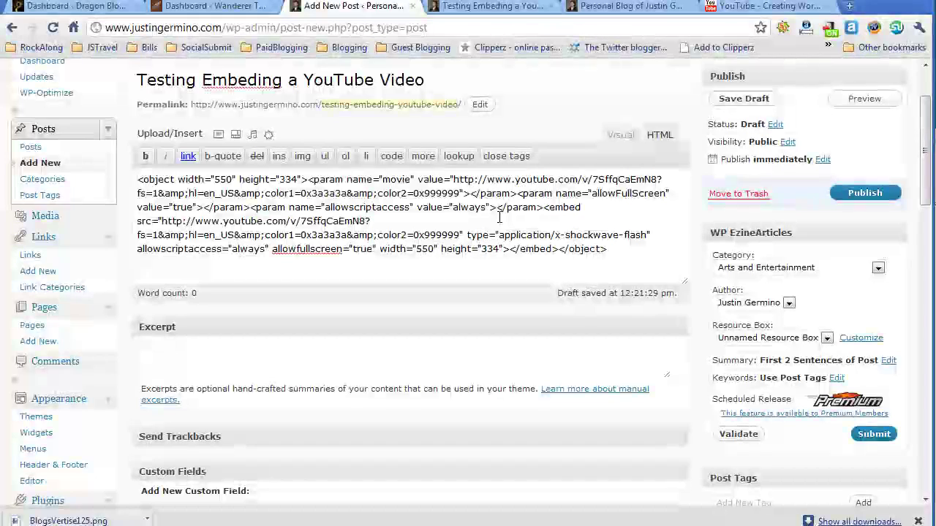
right_click(262, 76)
click(297, 87)
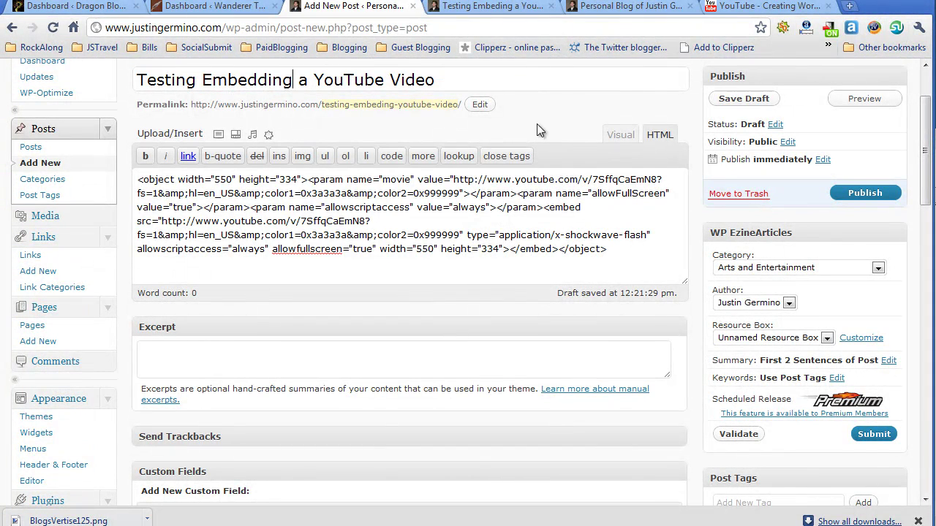
Return to the YouTube video page with the player above the 550 × 334 embed box.
click(742, 9)
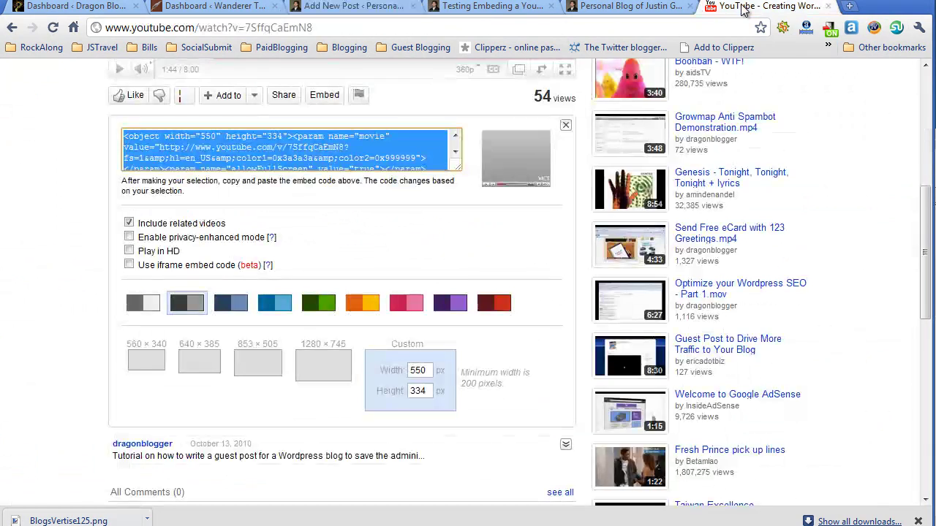
scroll(501, 285, up, 3)
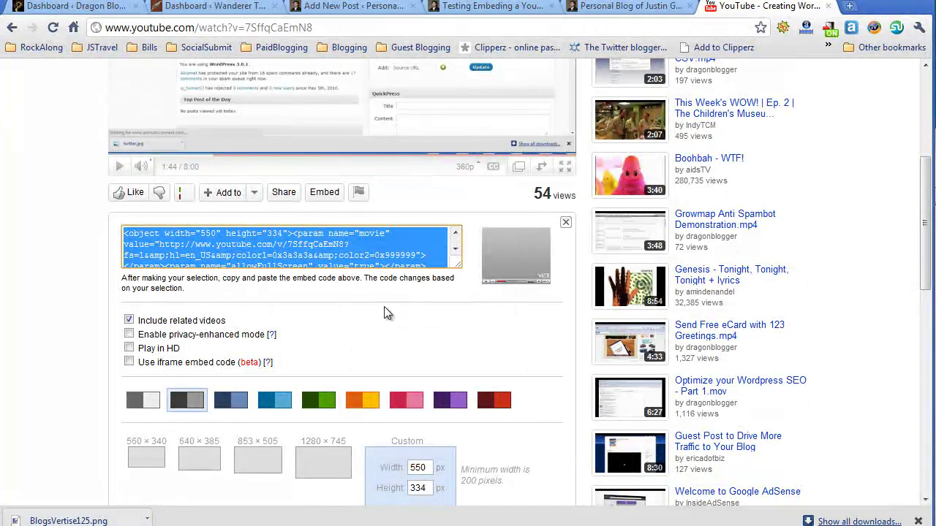